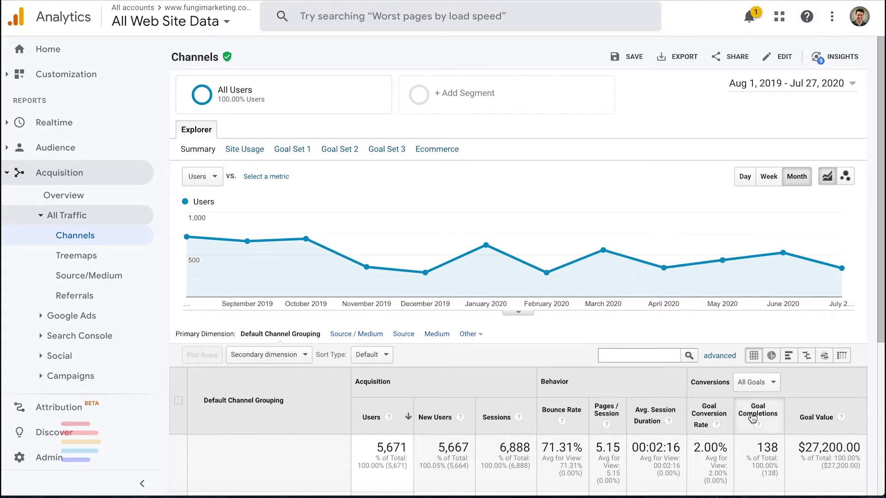
scroll(353, 238, down, 4)
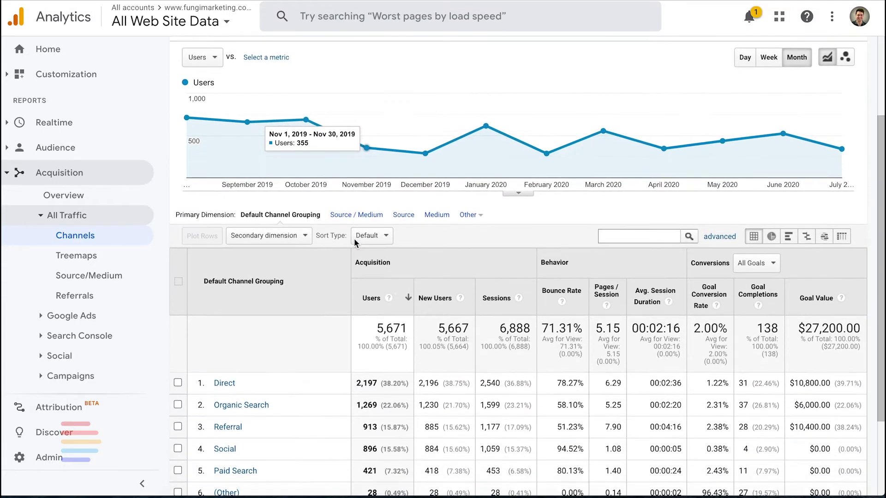
scroll(353, 238, down, 1)
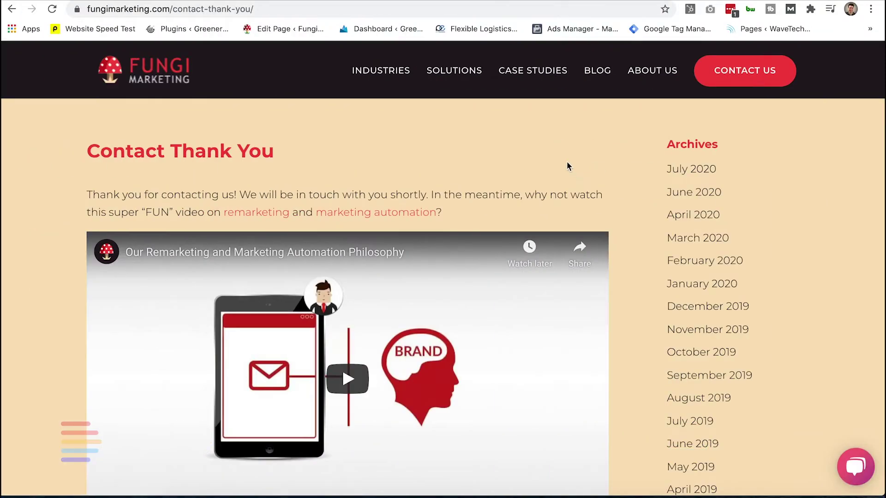
Select the Contact Thank You page's contact-thank-you address in the address bar, then deselect it.
click(347, 8)
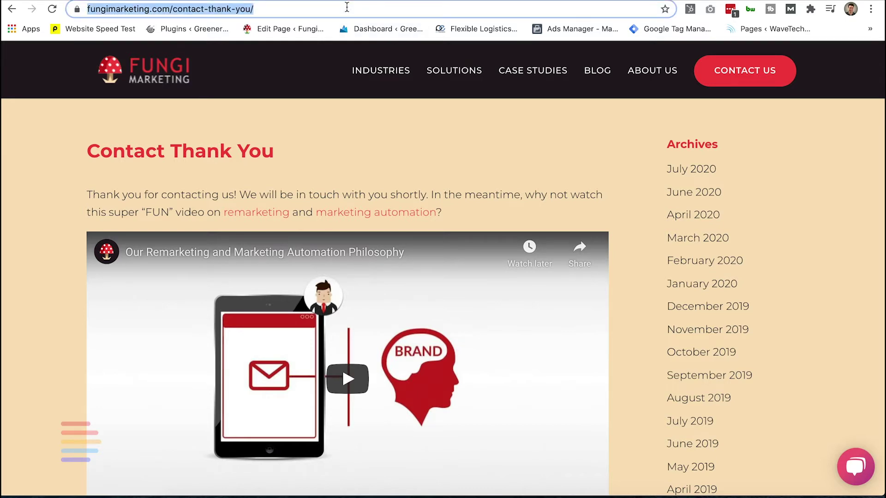
click(456, 171)
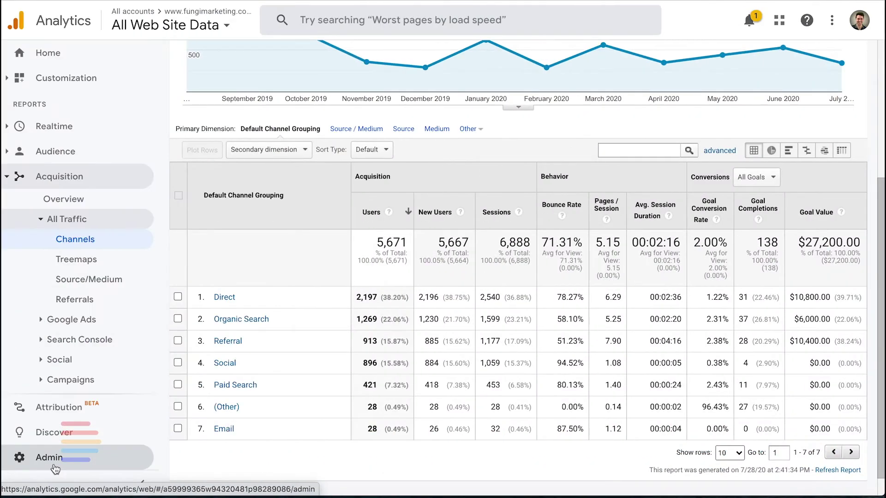
From Admin, start a new custom goal in the view's Goals list.
click(54, 468)
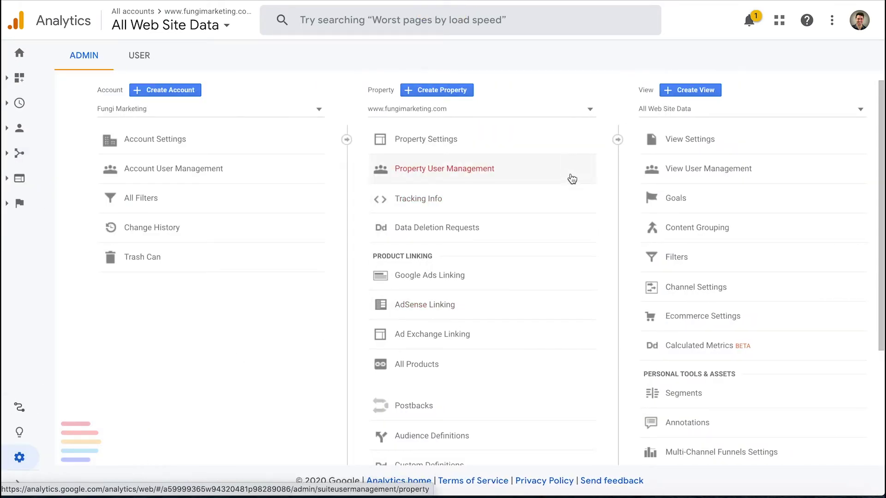
click(697, 198)
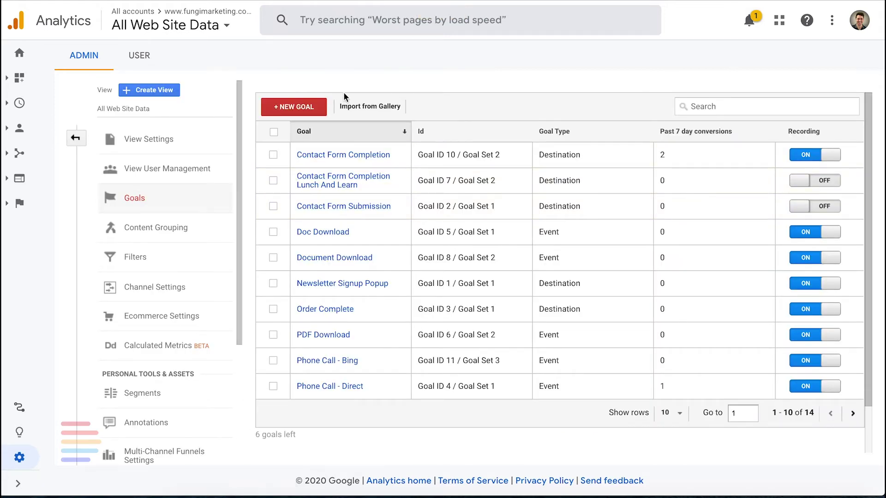
click(302, 107)
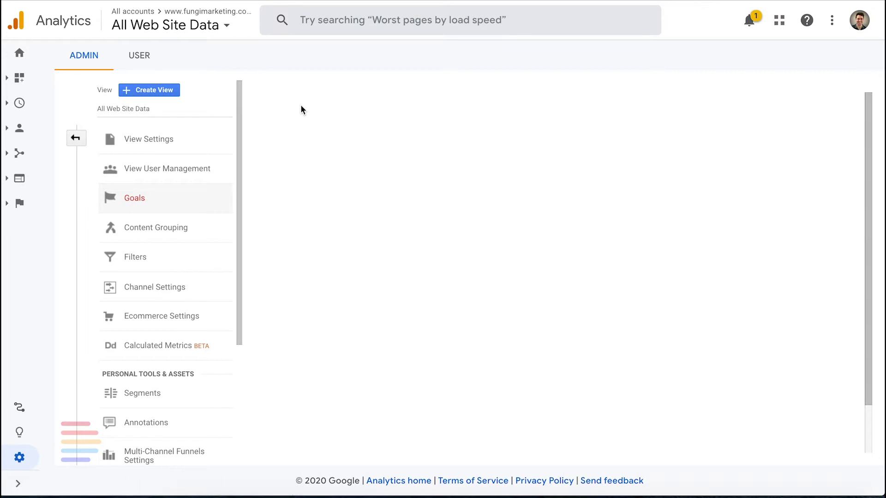
scroll(276, 220, down, 3)
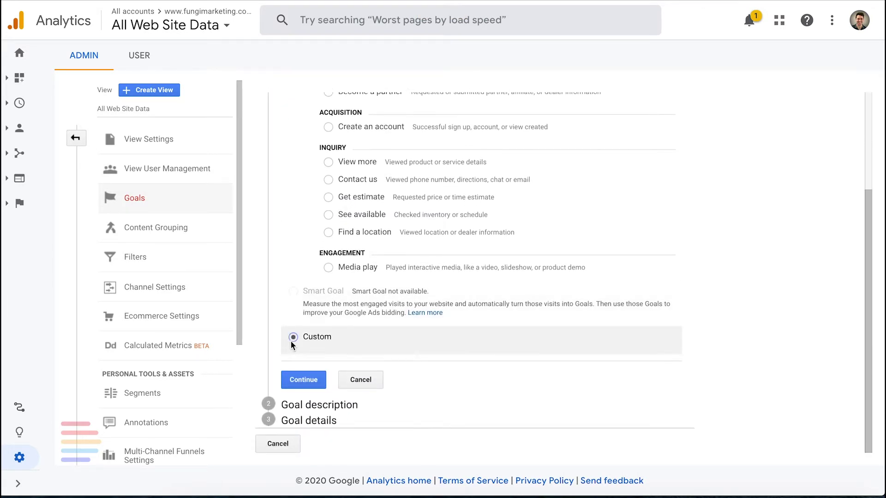
click(303, 380)
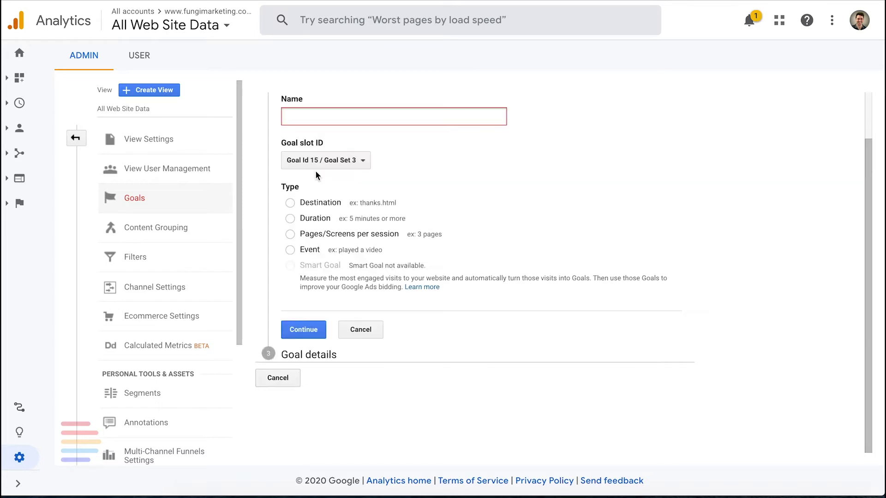
Name it Contact Form Completion as a Destination goal for the thank-you URL, verify, and save.
click(346, 109)
text(Contact Form Completion)
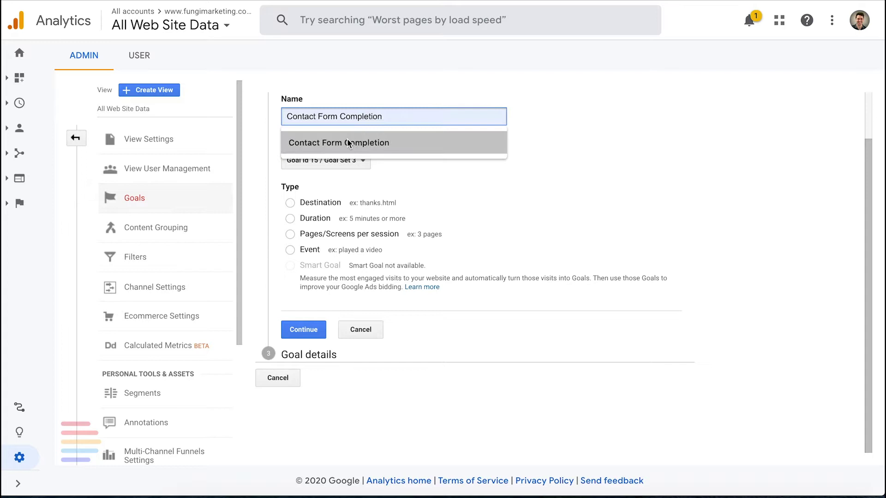
click(349, 143)
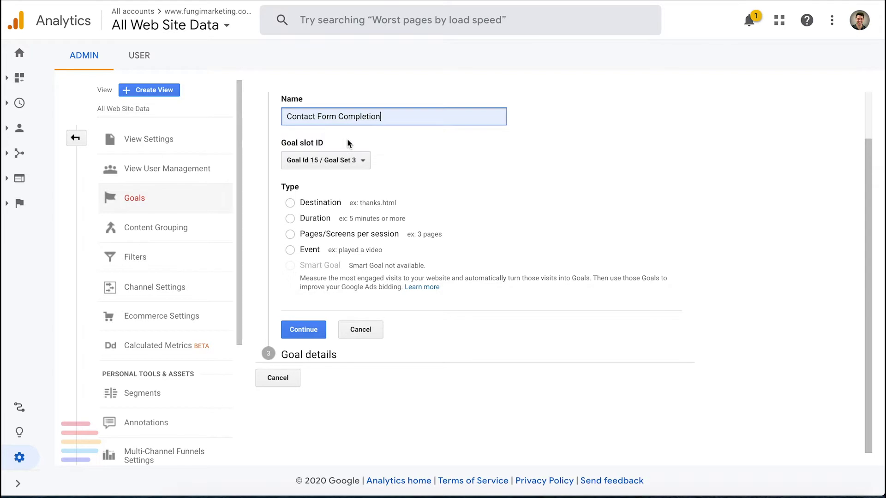
click(315, 207)
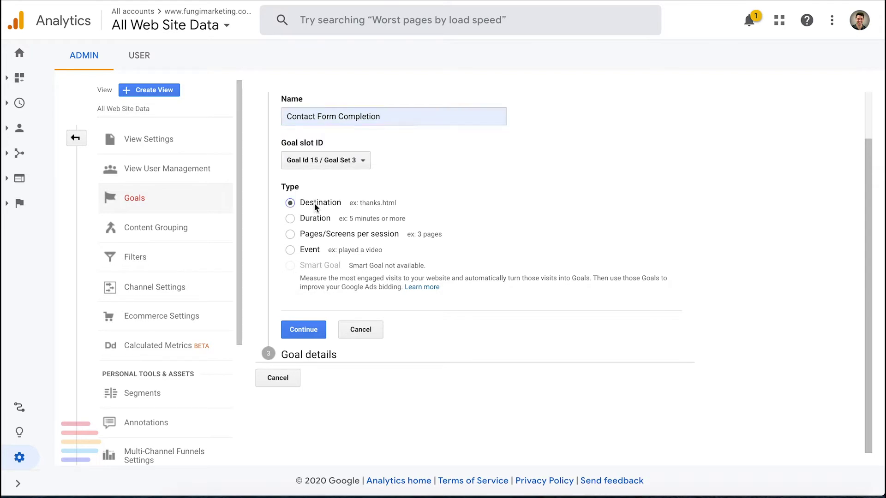
click(315, 330)
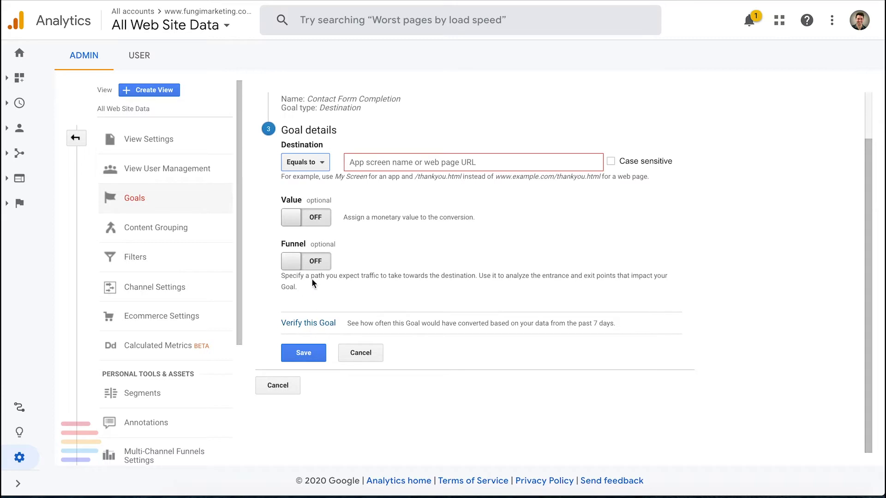
click(380, 163)
text(https://www.fungimarketing.com/contact-thank-you/)
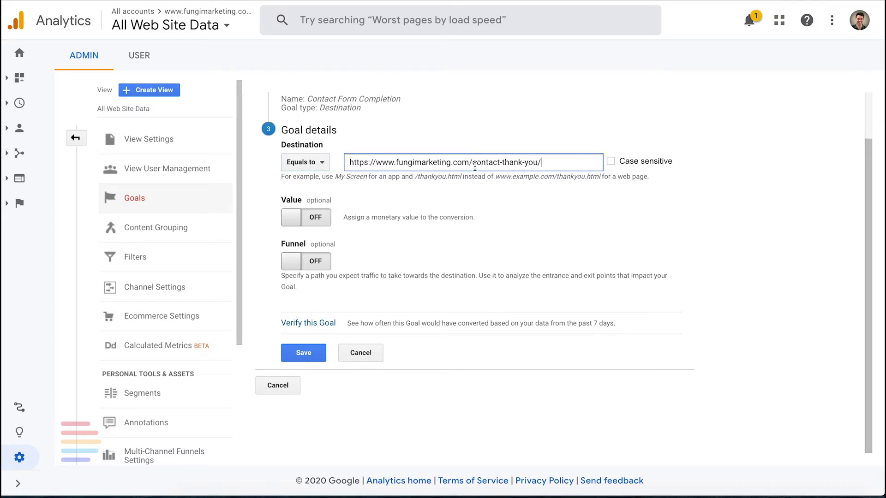
click(314, 325)
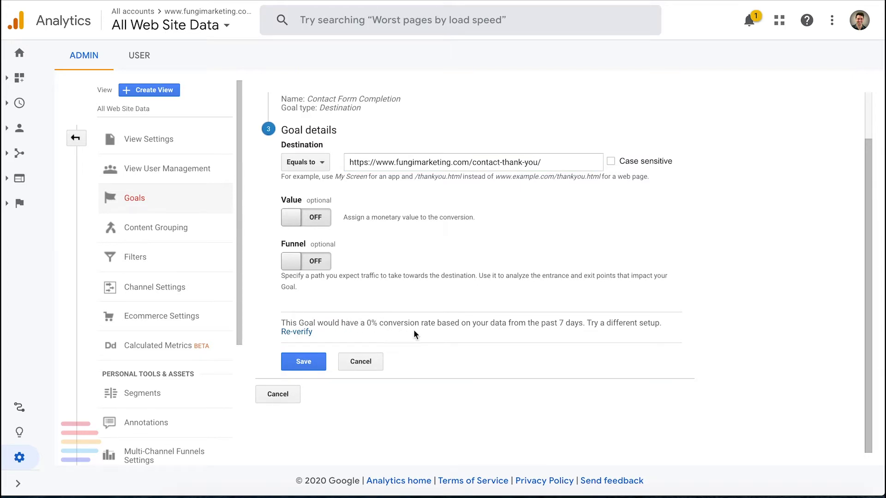
click(306, 364)
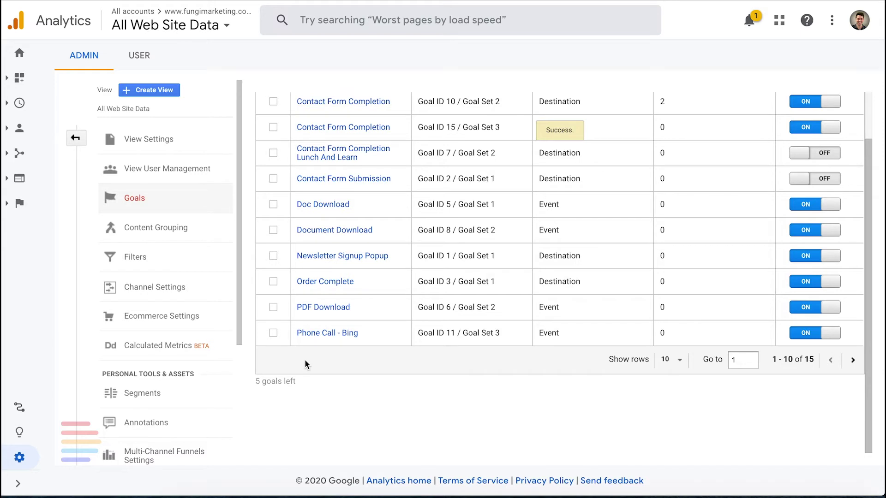
Open the Realtime Conversions report, then go to the website's contact form.
click(20, 102)
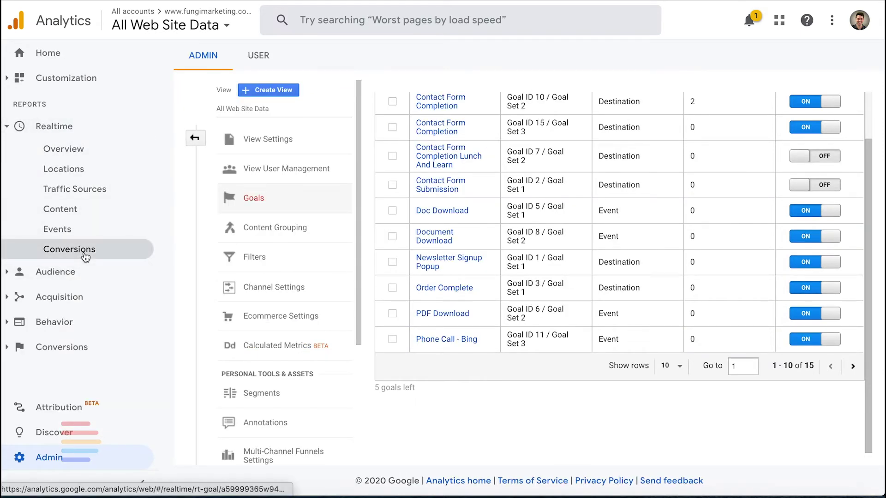
click(69, 249)
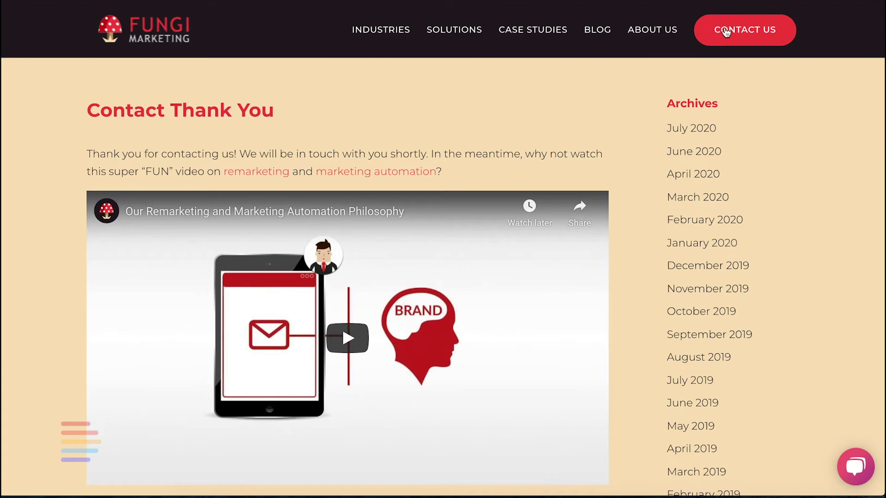
click(724, 30)
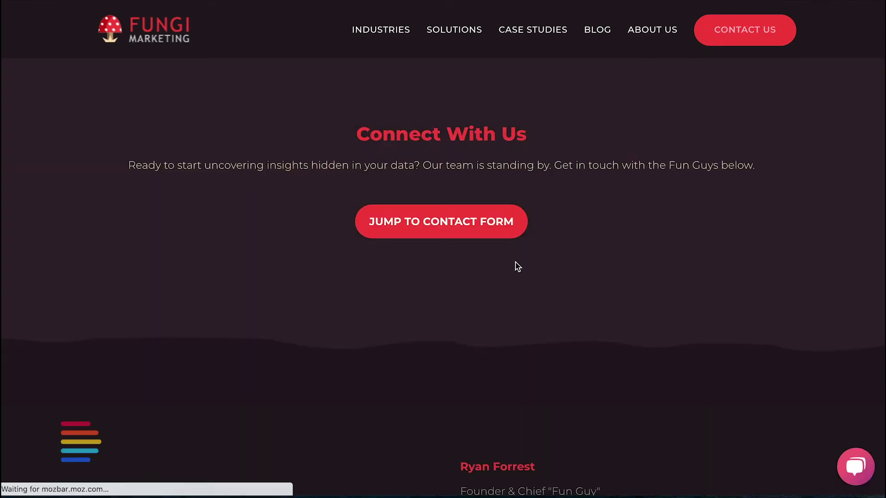
click(495, 235)
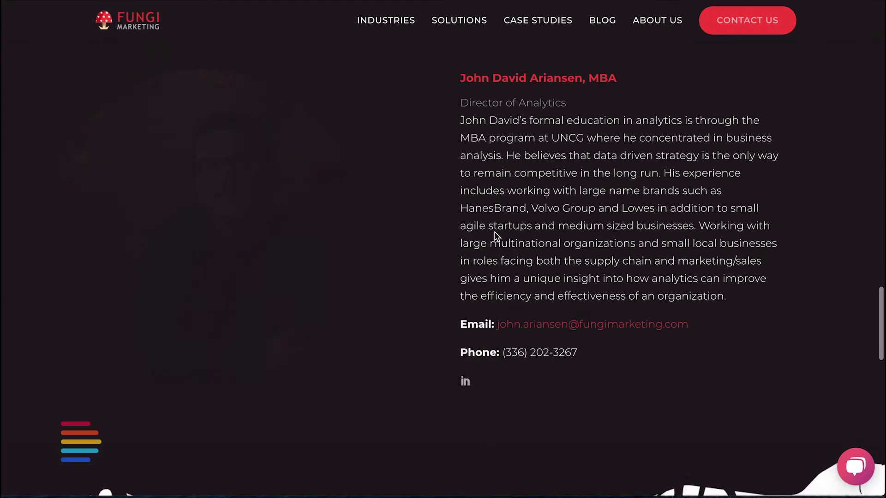
scroll(423, 199, down, 2)
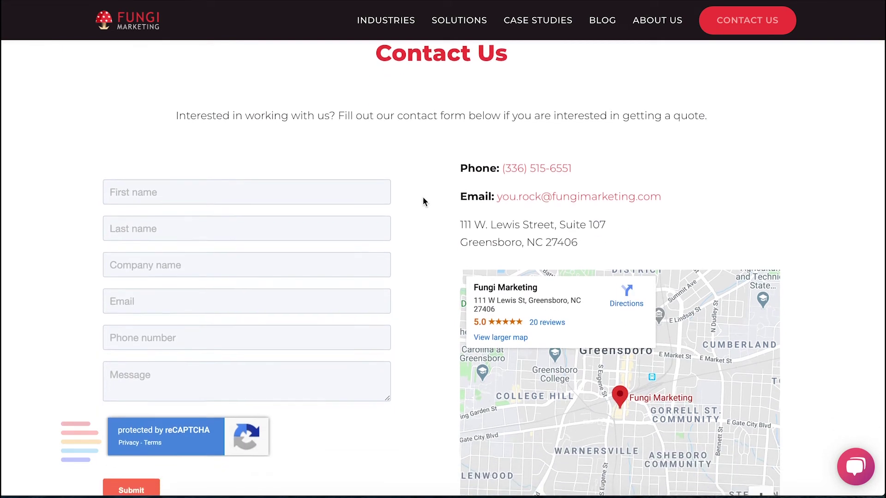
Autofill name, company, e-mail and phone, enter message 'Test form', and submit the form.
click(174, 166)
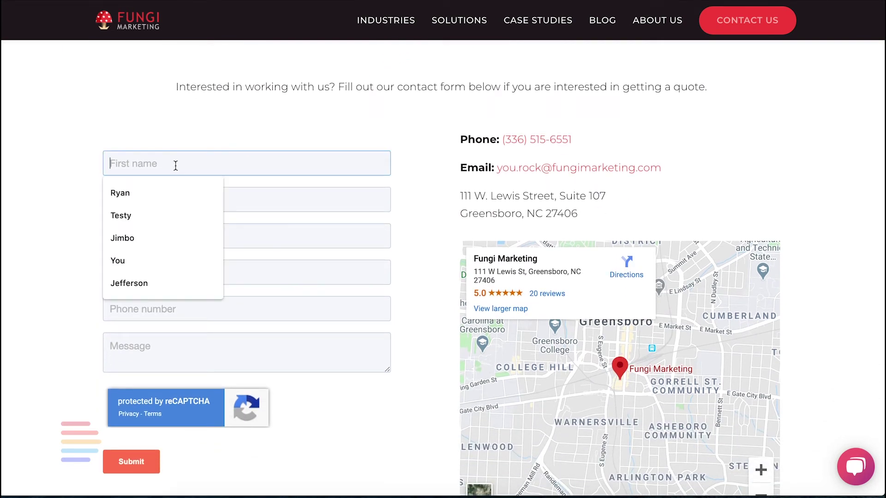
click(169, 192)
click(166, 200)
click(171, 229)
click(174, 235)
click(168, 263)
click(162, 279)
click(176, 302)
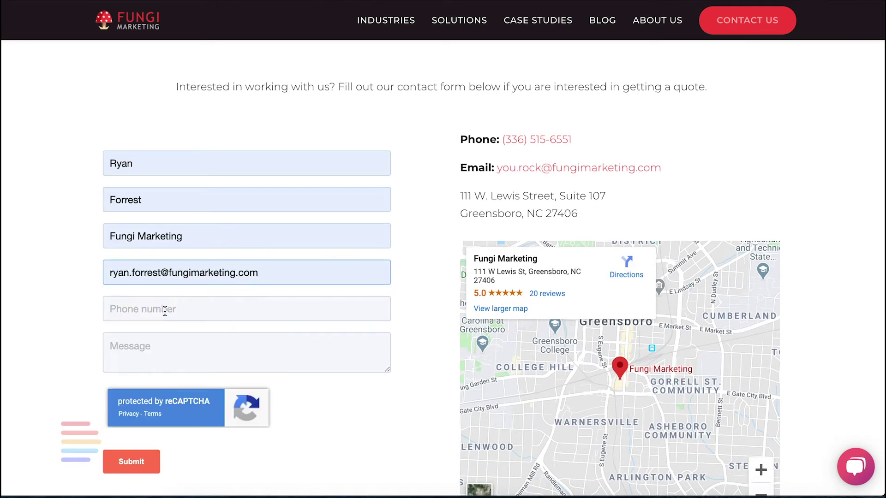
click(166, 310)
click(166, 338)
click(166, 356)
text(Test form)
click(131, 461)
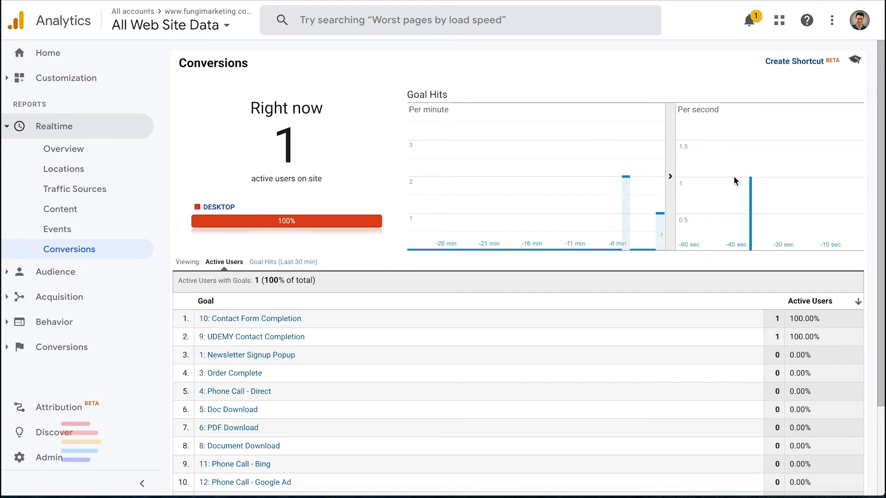
Return to the website's contact page tab.
key(ctrl+Left)
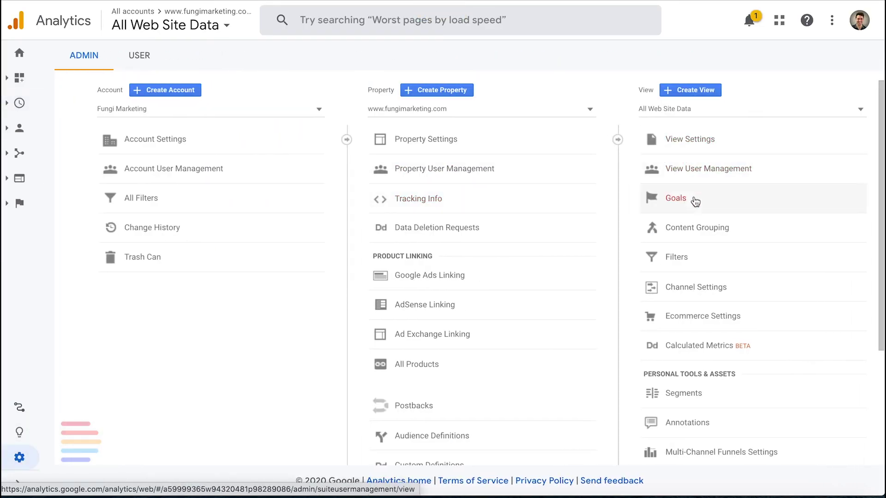
Start a new custom goal in the Goals list and name it Phone Call.
click(692, 204)
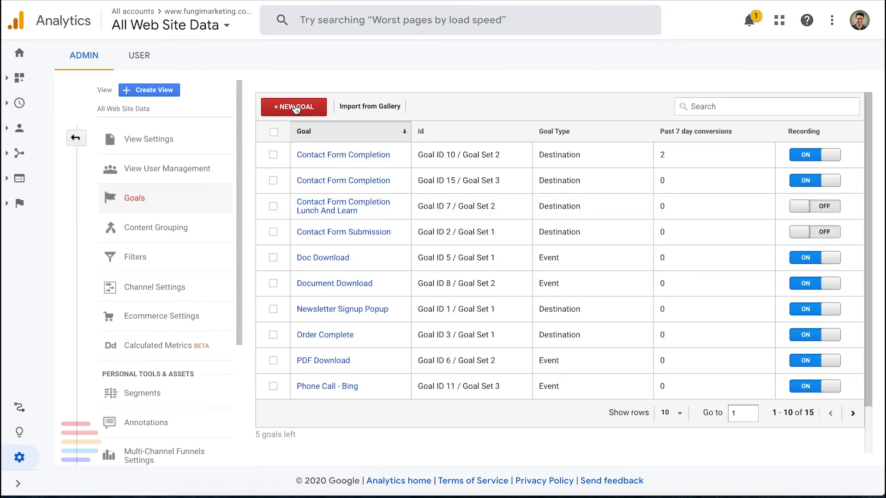
click(296, 107)
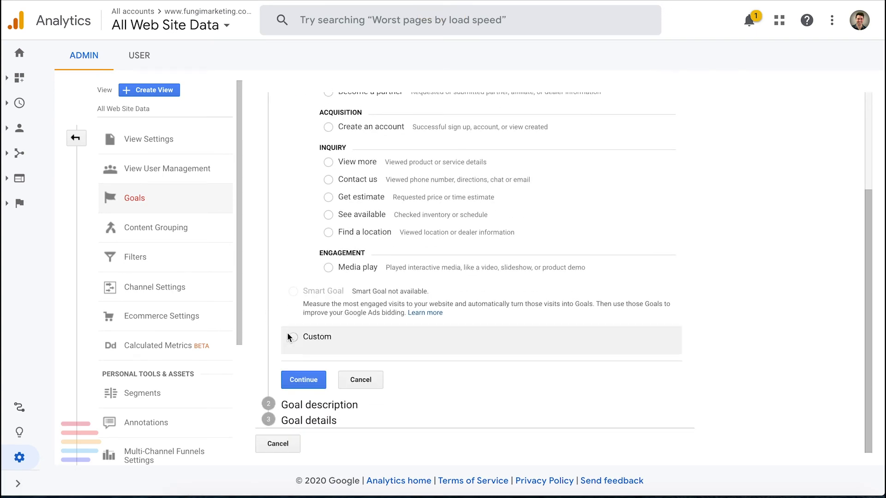
click(308, 336)
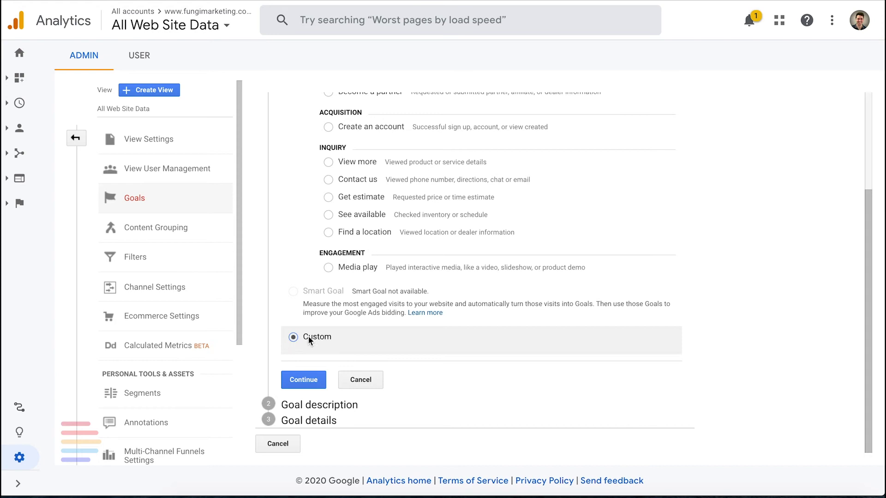
click(303, 380)
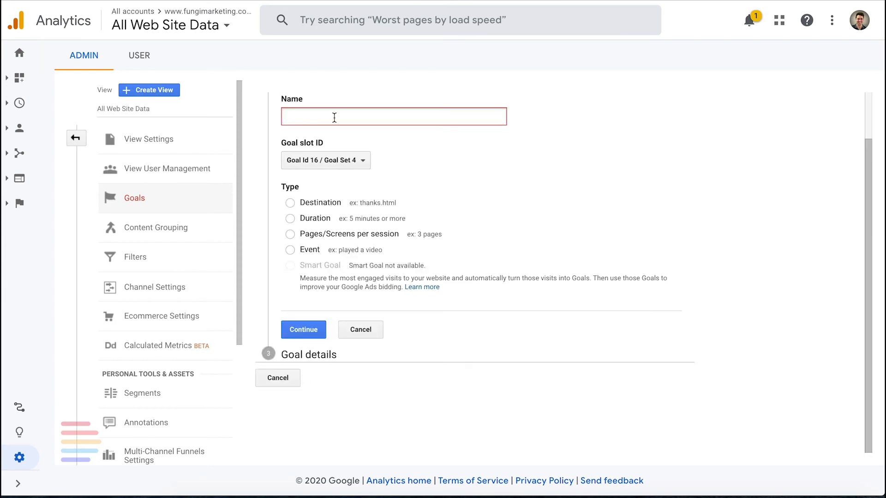
text(Phobos)
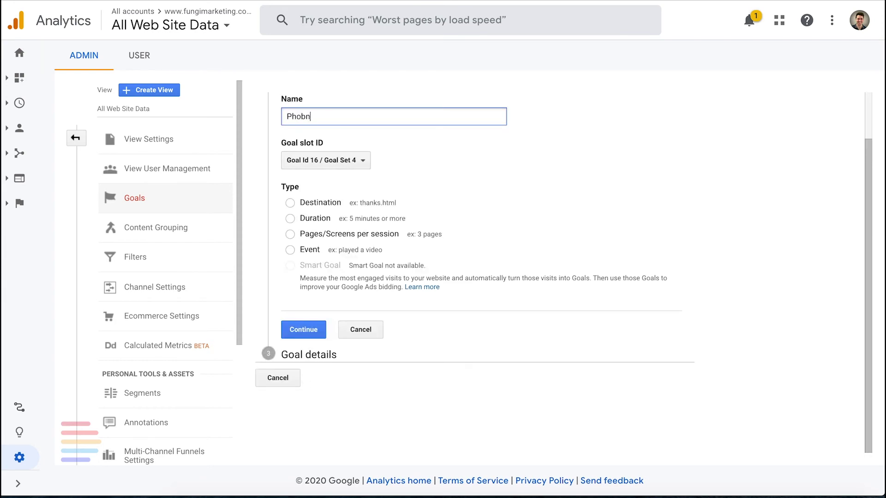
key(BackSpace)
key(BackSpace)
key(BackSpace)
text(one Call)
Make it an Event goal with Category equals Phone, verify it, and save.
click(310, 249)
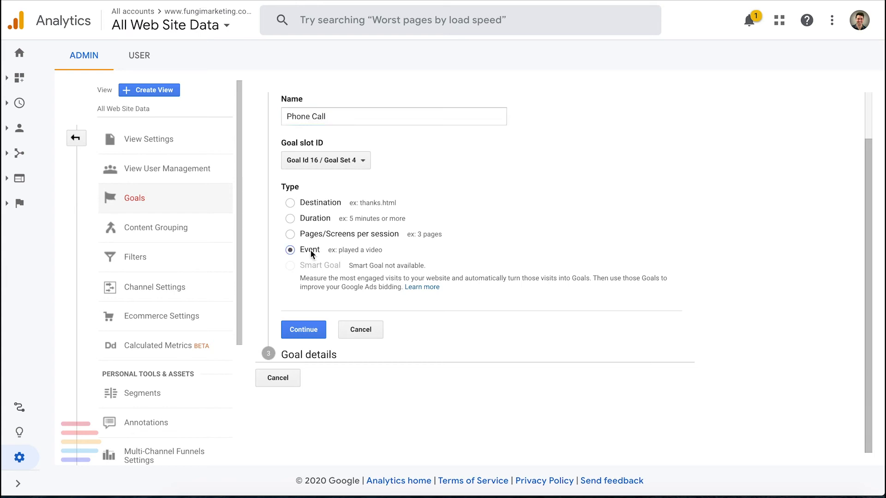
click(302, 324)
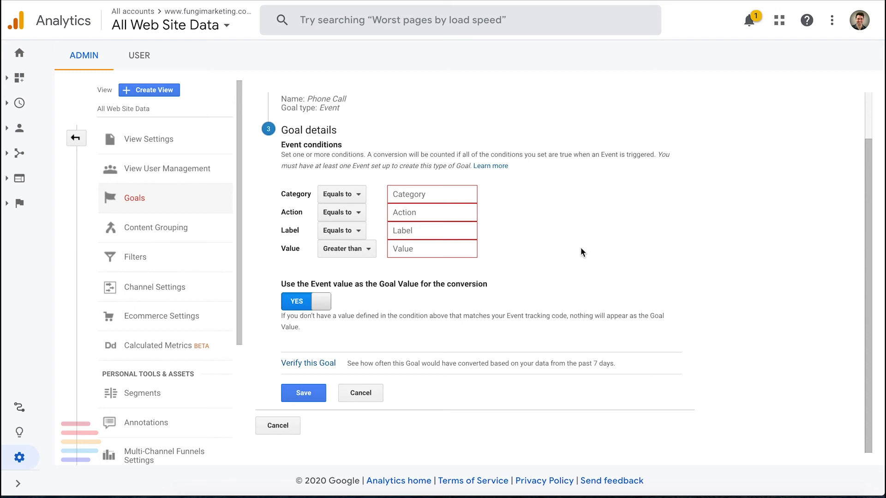
click(437, 194)
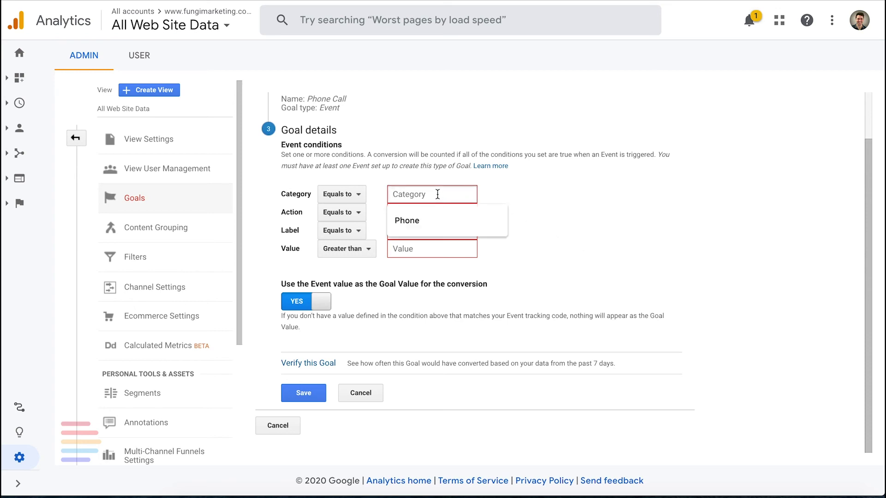
click(427, 221)
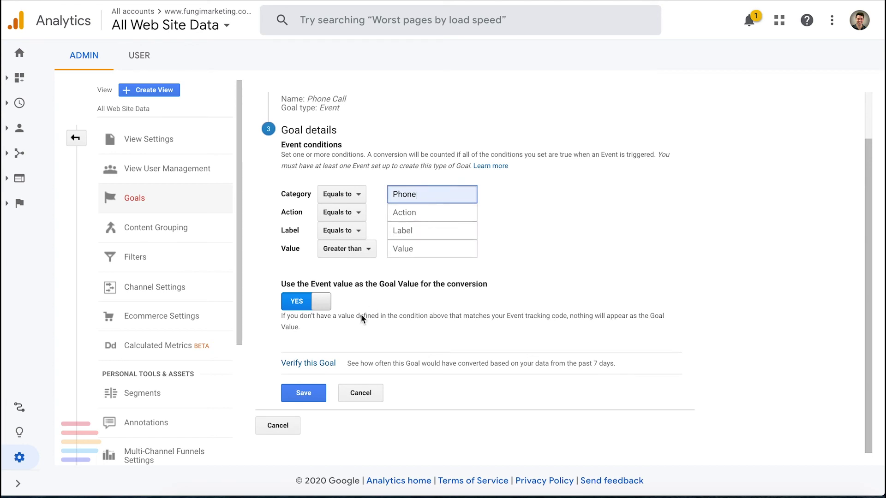
click(310, 366)
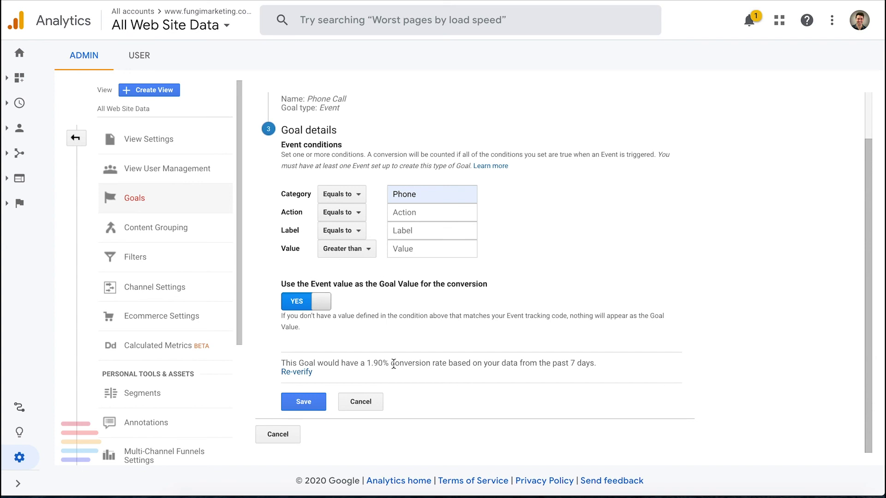
click(308, 403)
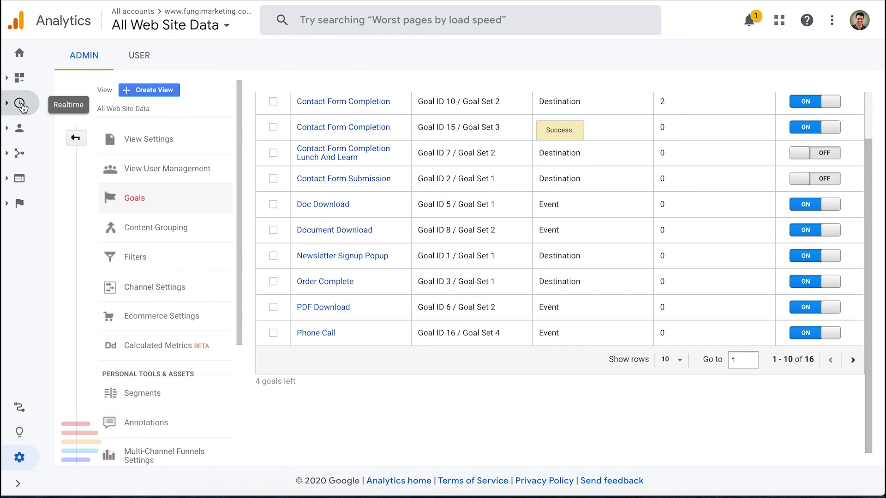
Expand the Realtime section in the left navigation to show Overview through Conversions.
click(21, 105)
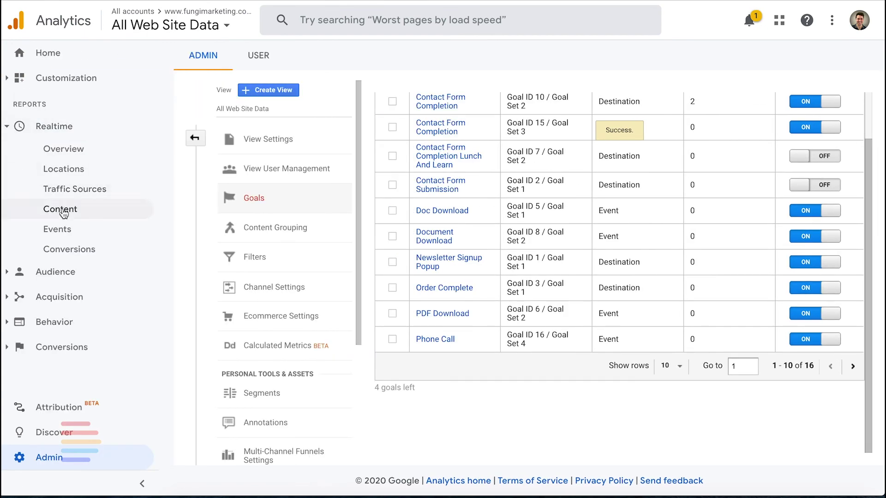